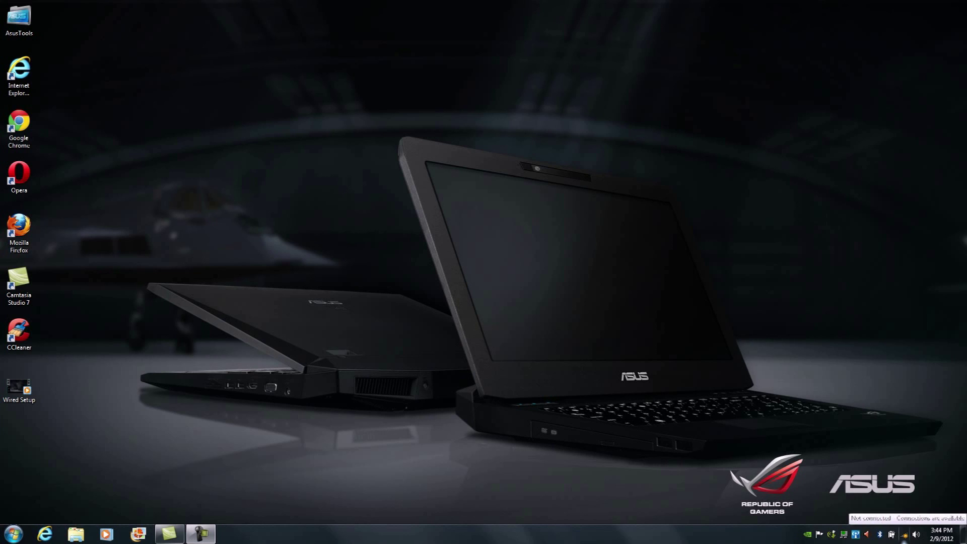
Connect to the ASUS wireless network and agree to set up the new router.
{"action": "left_click", "coordinate": [905, 535]}
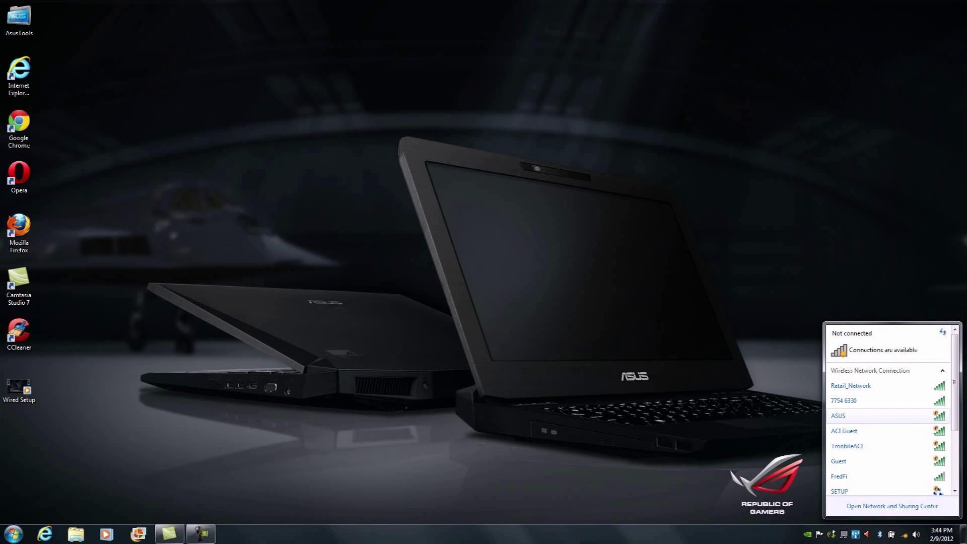
{"action": "key", "text": "Return"}
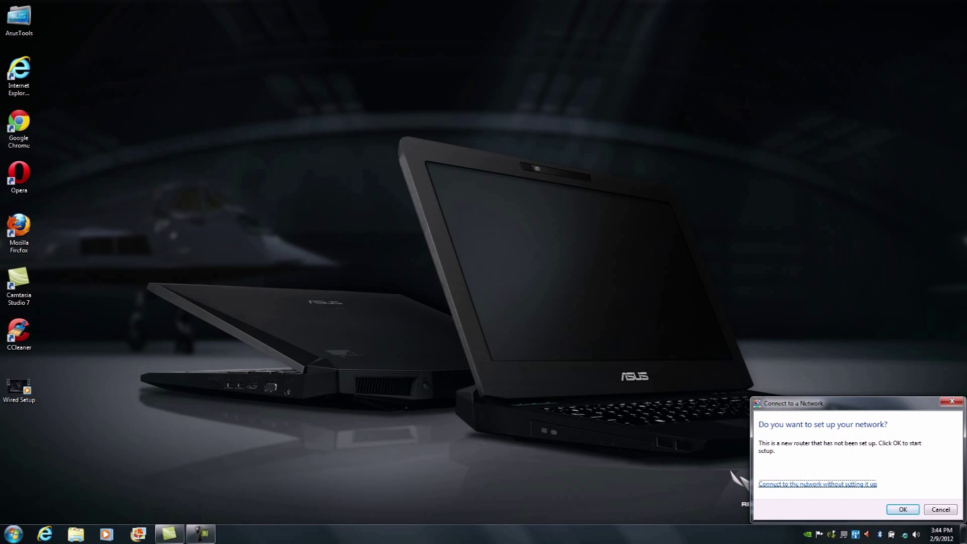
{"action": "key", "text": "Return"}
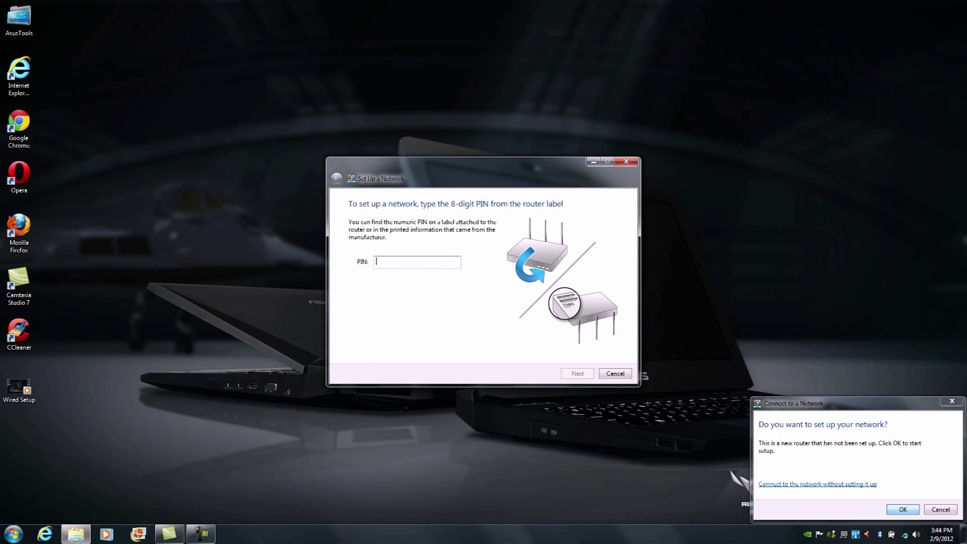
Enter the router's 8-digit PIN from its label and continue to network naming.
{"action": "key", "text": "Return"}
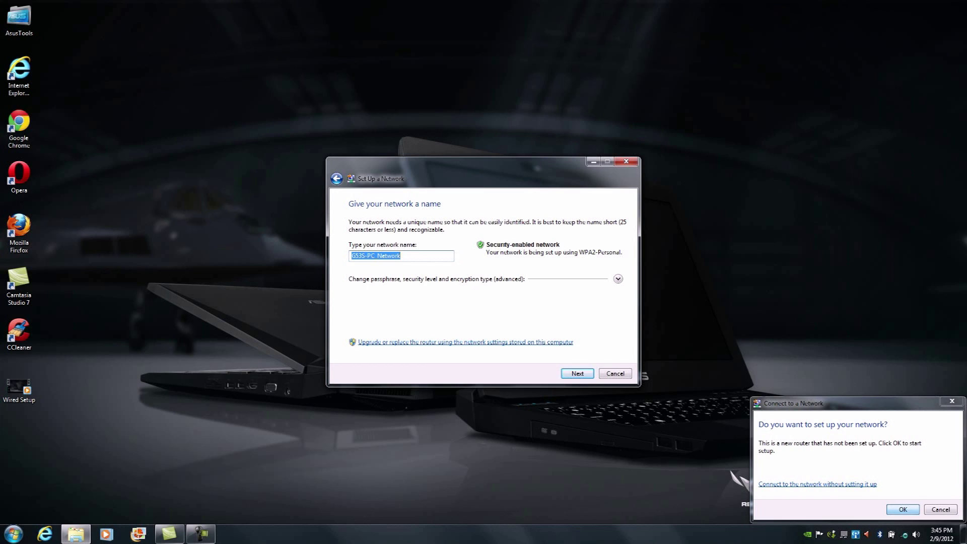
Name the network RT-N66U, keep WPA2-Personal AES security, and finish the setup.
{"action": "type", "text": "6"}
{"action": "key", "text": "BackSpace"}
{"action": "type", "text": "RT-N66U"}
{"action": "key", "text": "Tab"}
{"action": "key", "text": "space"}
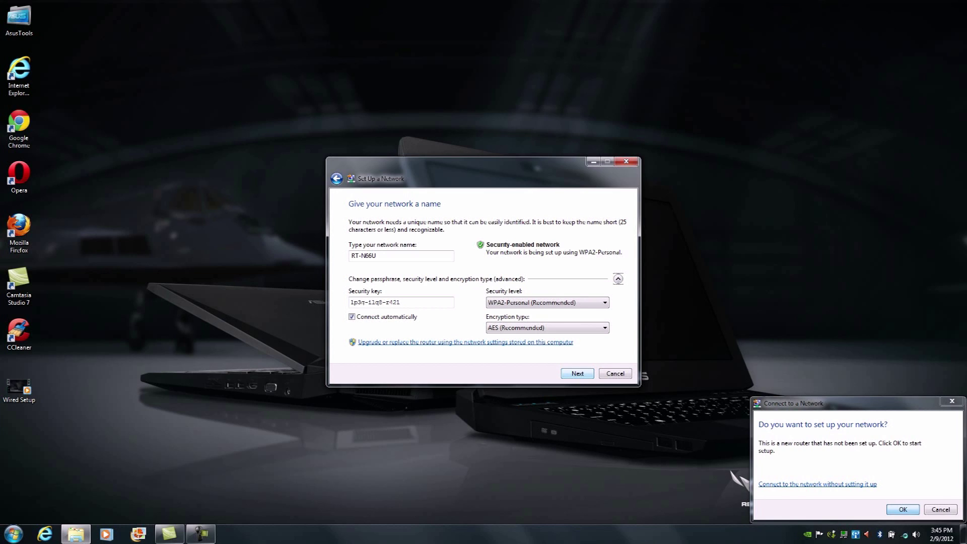
{"action": "key", "text": "Return"}
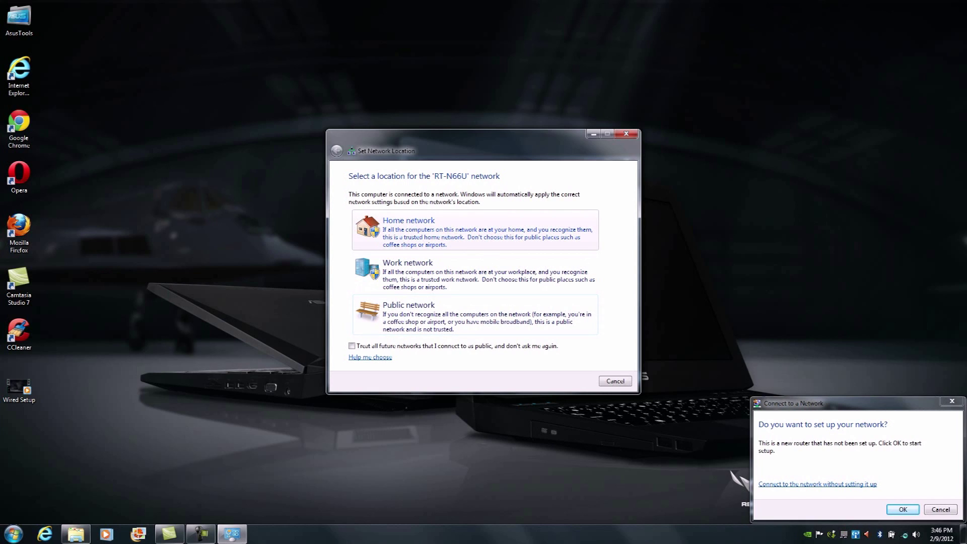
Set RT-N66U as a Home network and snip the setup-success dialog showing the key.
{"action": "left_click", "coordinate": [409, 222]}
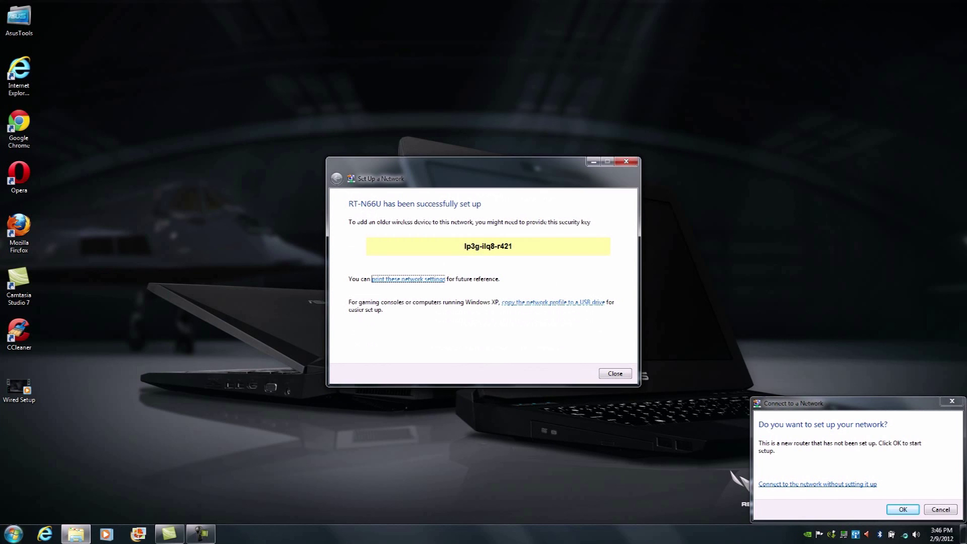
{"action": "left_click", "coordinate": [13, 535]}
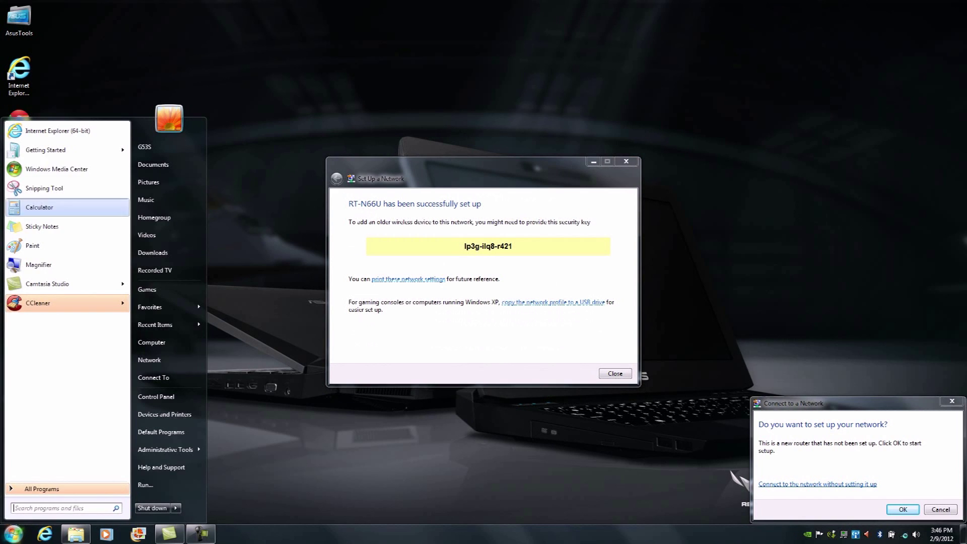
{"action": "left_click", "coordinate": [45, 188]}
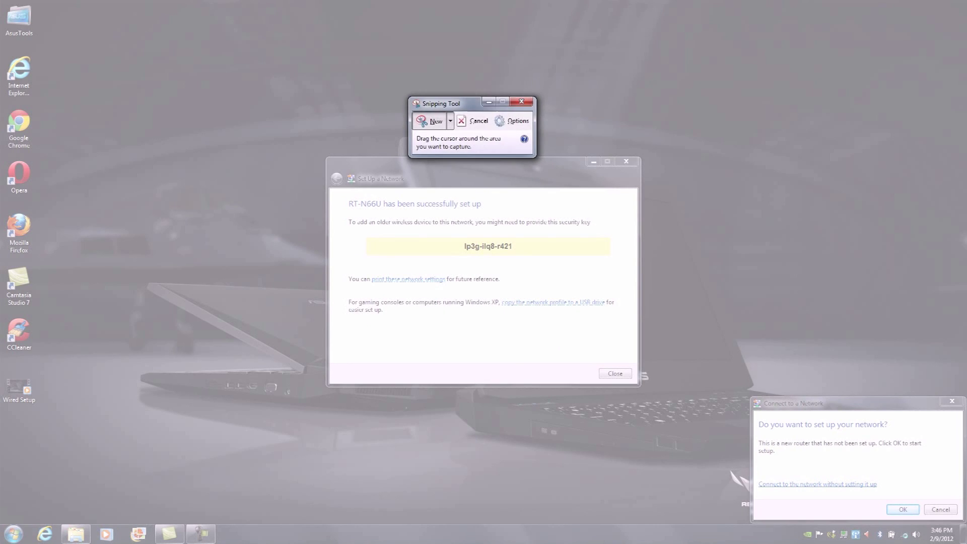
{"action": "left_click_drag", "start_coordinate": [316, 145], "coordinate": [652, 399]}
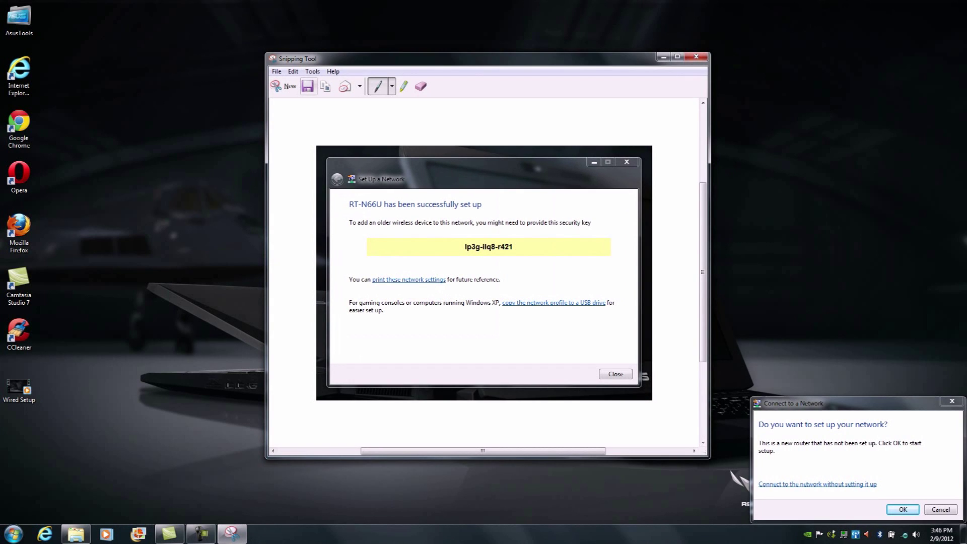
Save the snip to the Desktop as 'Wireless Password-Key' and close the capture and setup windows.
{"action": "left_click", "coordinate": [308, 86]}
{"action": "left_click", "coordinate": [309, 145]}
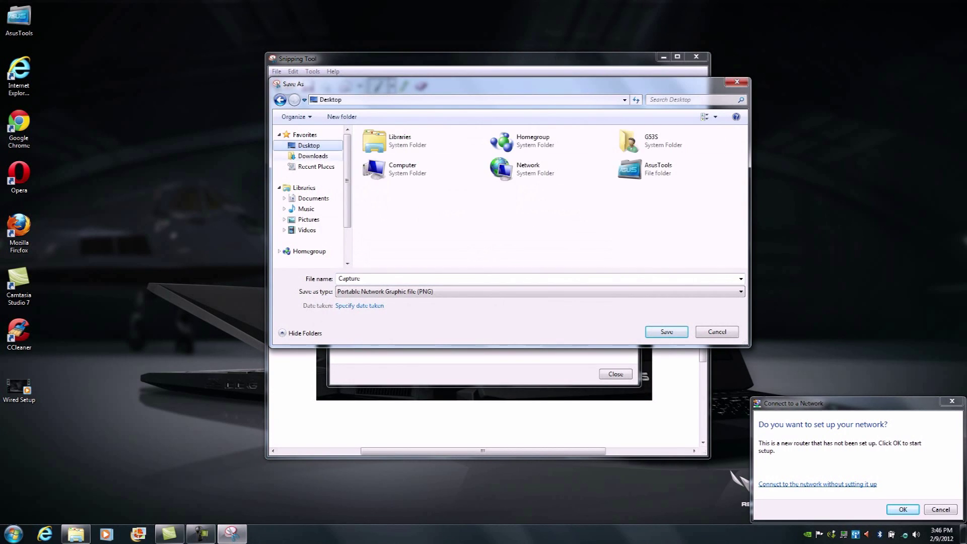
{"action": "type", "text": "Wir"}
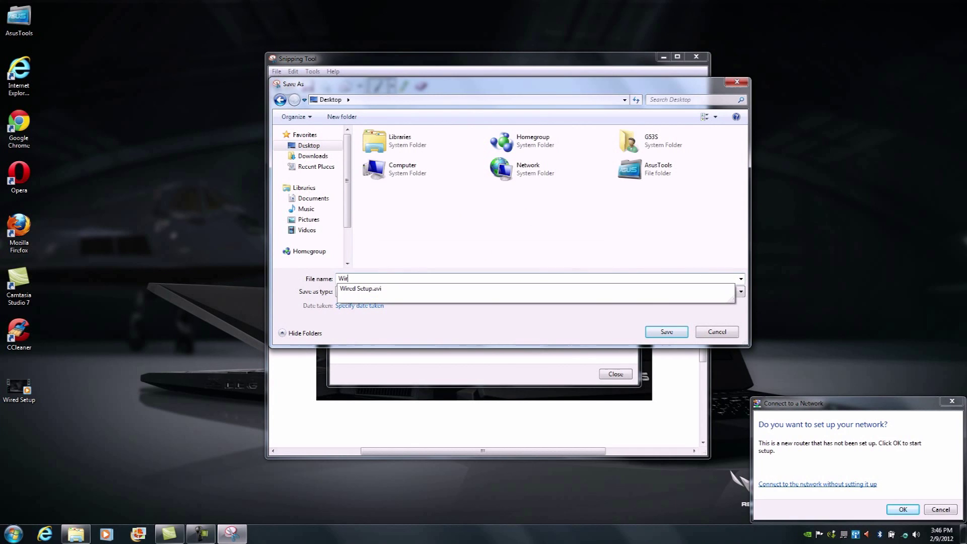
{"action": "type", "text": "eless Password/"}
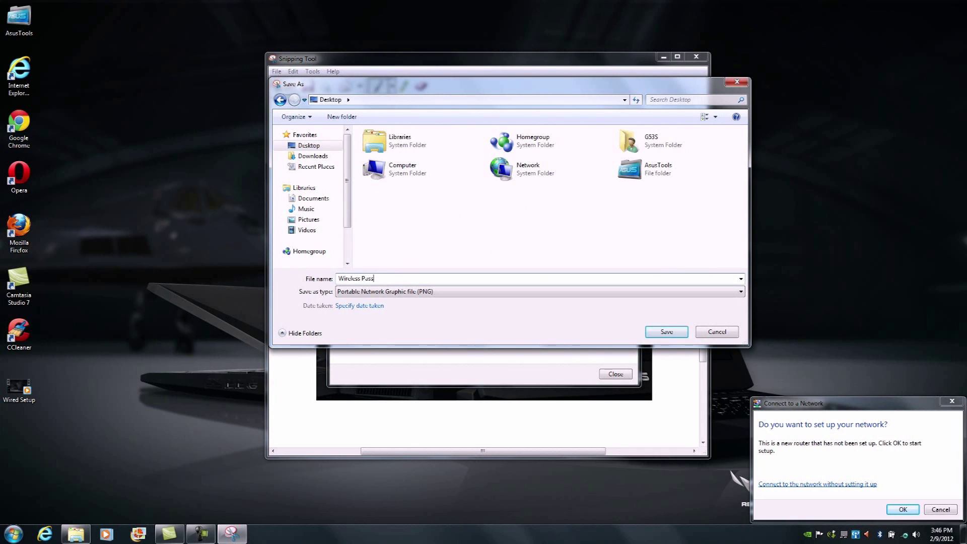
{"action": "key", "text": "BackSpace"}
{"action": "type", "text": "-Key"}
{"action": "key", "text": "Return"}
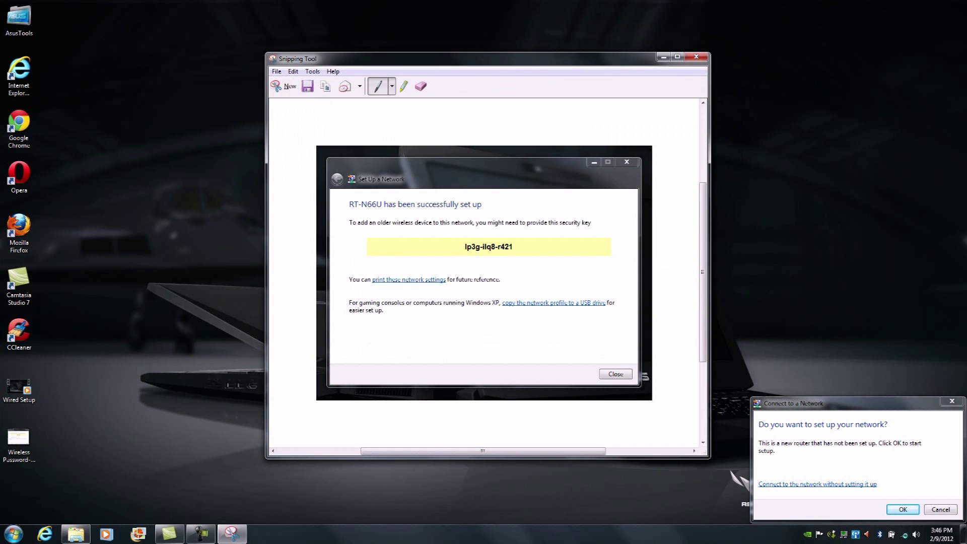
{"action": "key", "text": "alt+F4"}
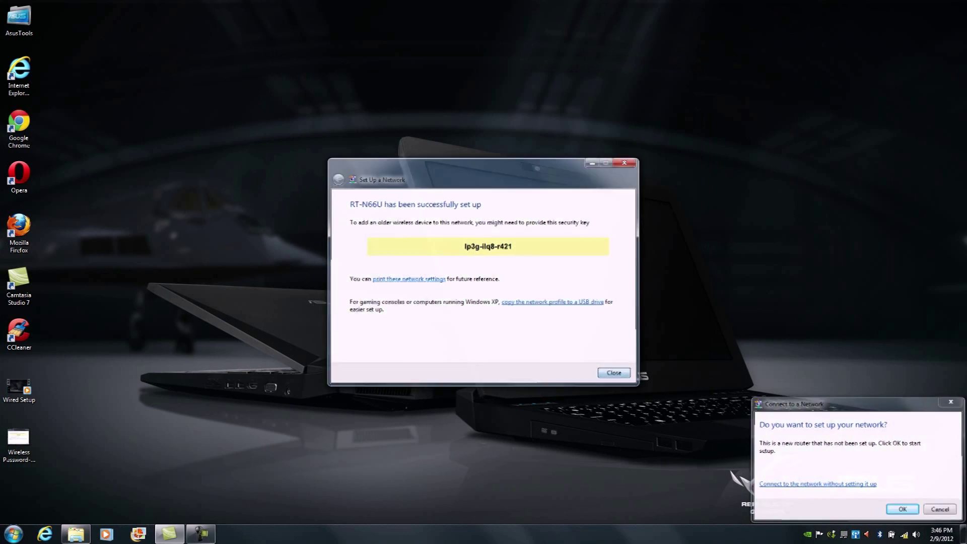
{"action": "key", "text": "alt+F4"}
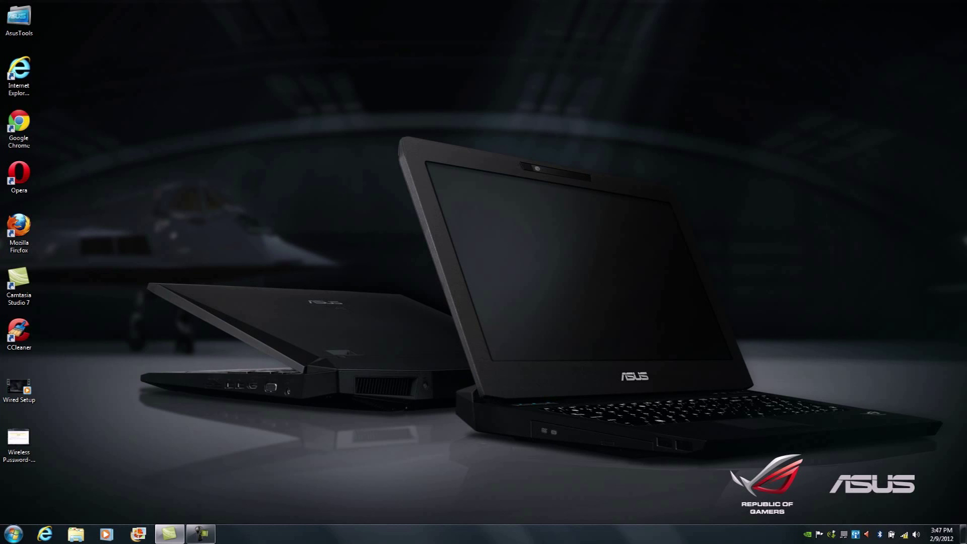
Launch Internet Explorer from its desktop shortcut to load the ASUS Quick Internet Setup page.
{"action": "left_click", "coordinate": [19, 76]}
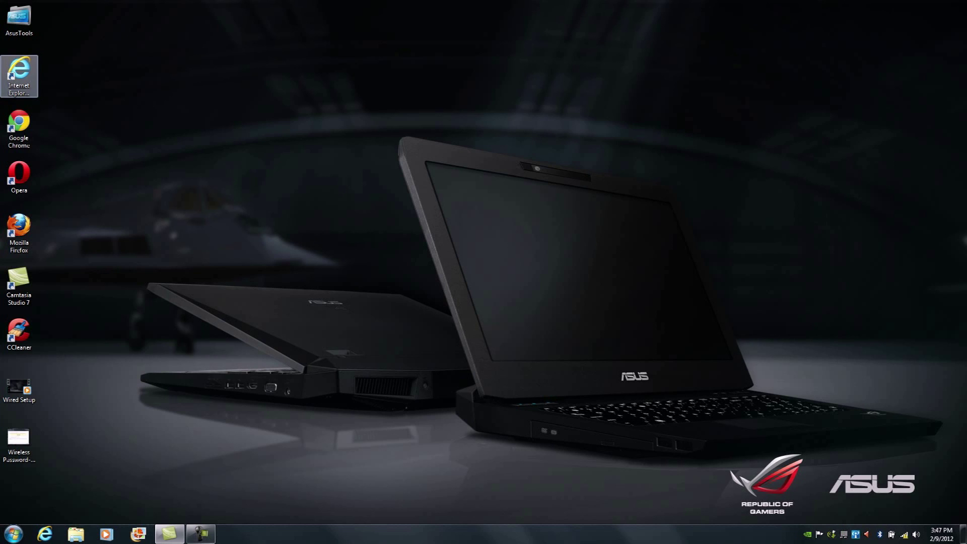
{"action": "left_click", "coordinate": [19, 76]}
{"action": "double_click", "coordinate": [18, 76]}
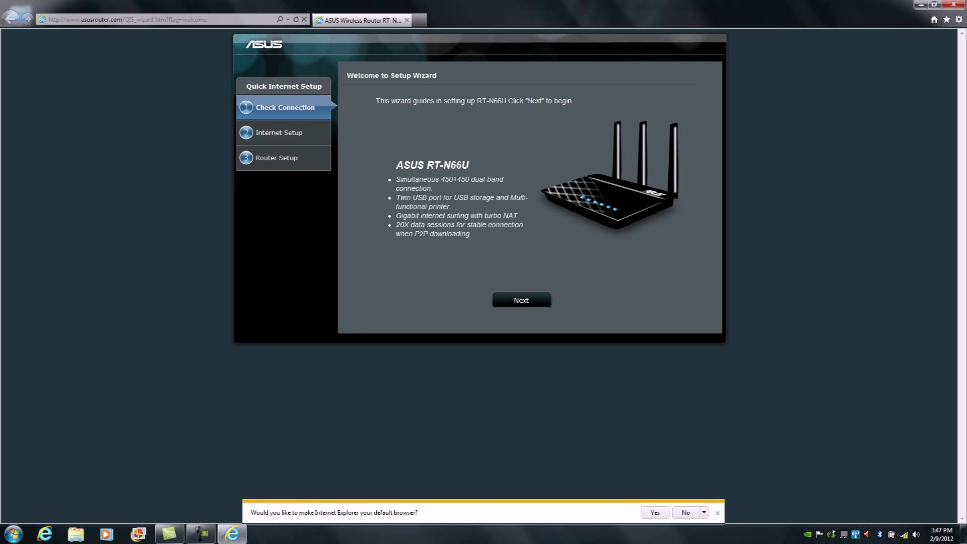
Start the ASUS quick setup wizard and set and confirm a new router login password.
{"action": "left_click", "coordinate": [522, 300]}
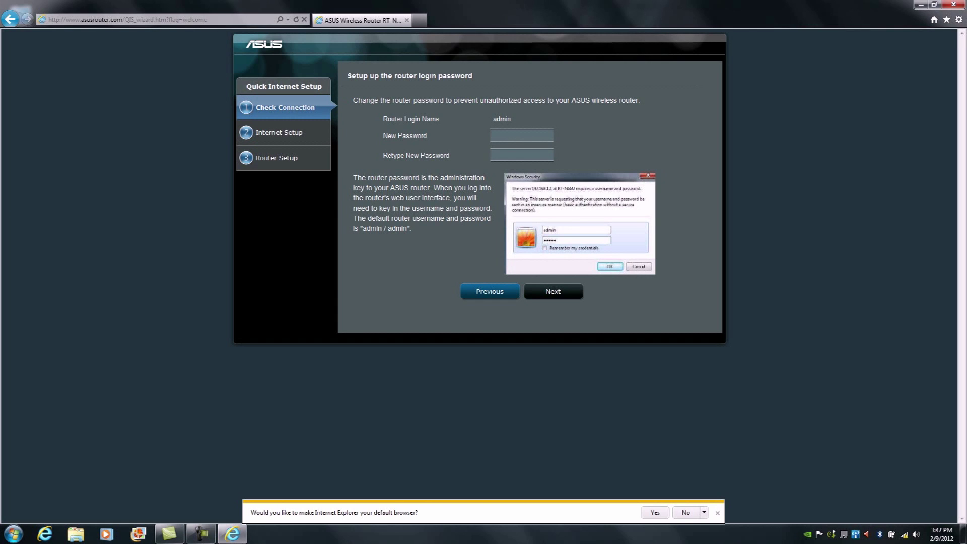
{"action": "left_click", "coordinate": [490, 292]}
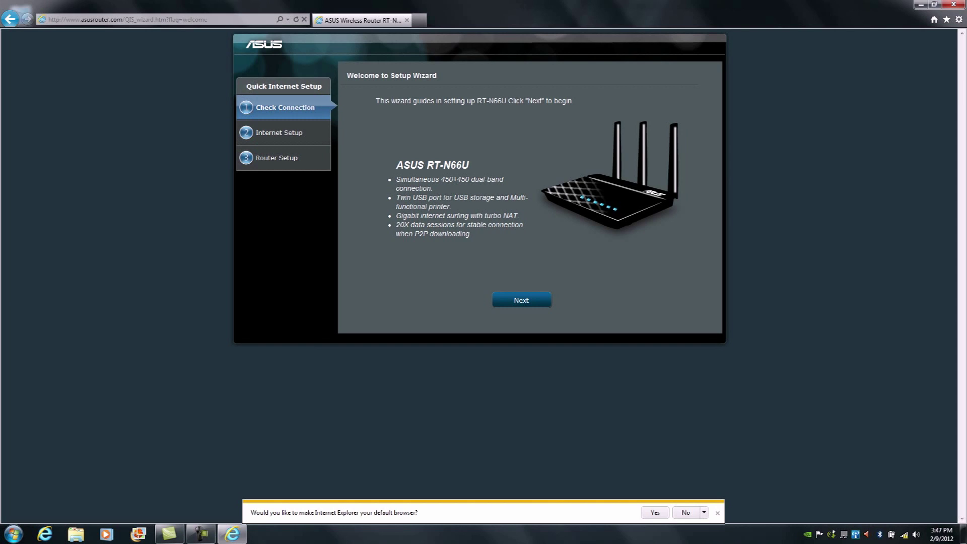
{"action": "left_click", "coordinate": [521, 300]}
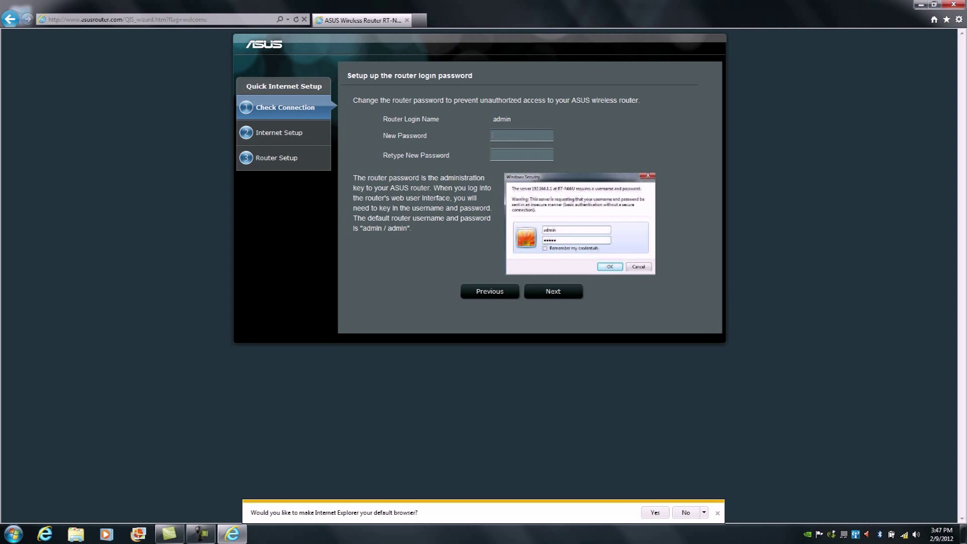
{"action": "key", "text": "Tab"}
{"action": "key", "text": "Return"}
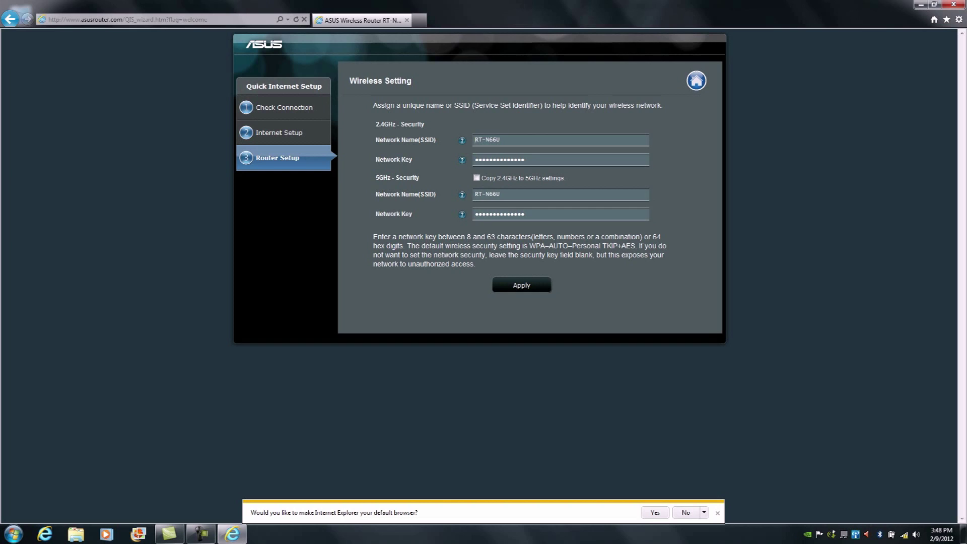
Rename the 2.4GHz and 5GHz SSIDs to the new 66U names and apply the wireless settings.
{"action": "key", "text": "ctrl+a"}
{"action": "type", "text": "66"}
{"action": "key", "text": "Tab"}
{"action": "type", "text": "66"}
{"action": "key", "text": "Return"}
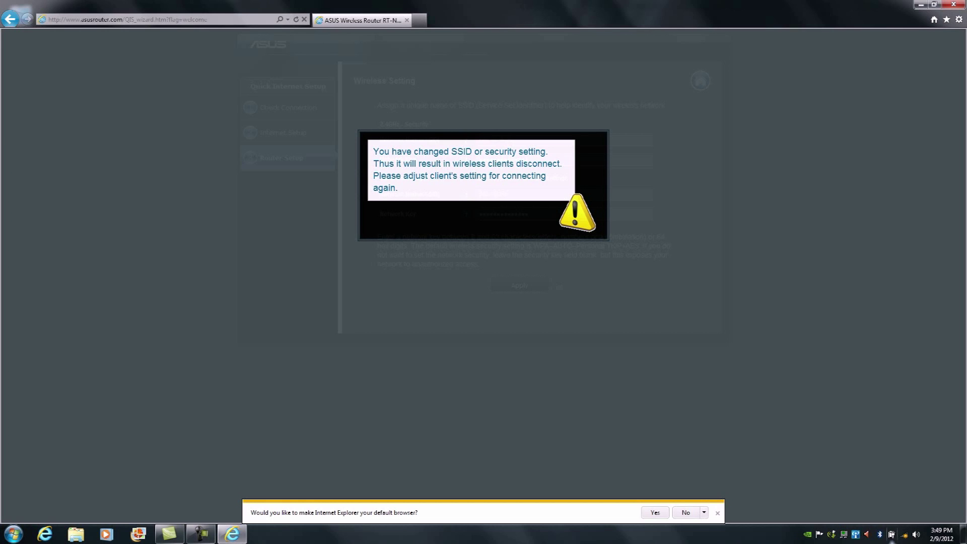
Start connecting the laptop to the 66U 2.4GHz wireless network.
{"action": "left_click", "coordinate": [905, 534]}
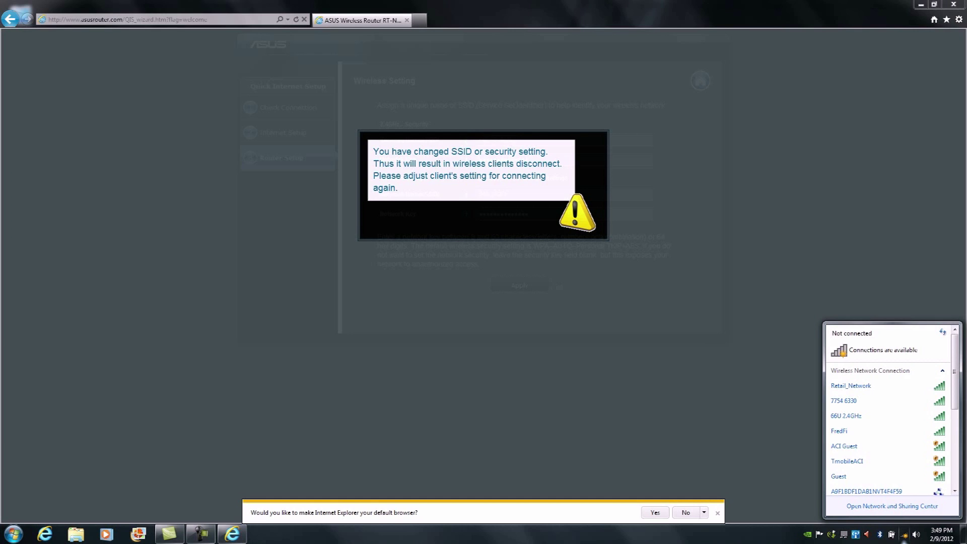
{"action": "scroll", "coordinate": [955, 454], "scroll_direction": "down", "scroll_amount": 2}
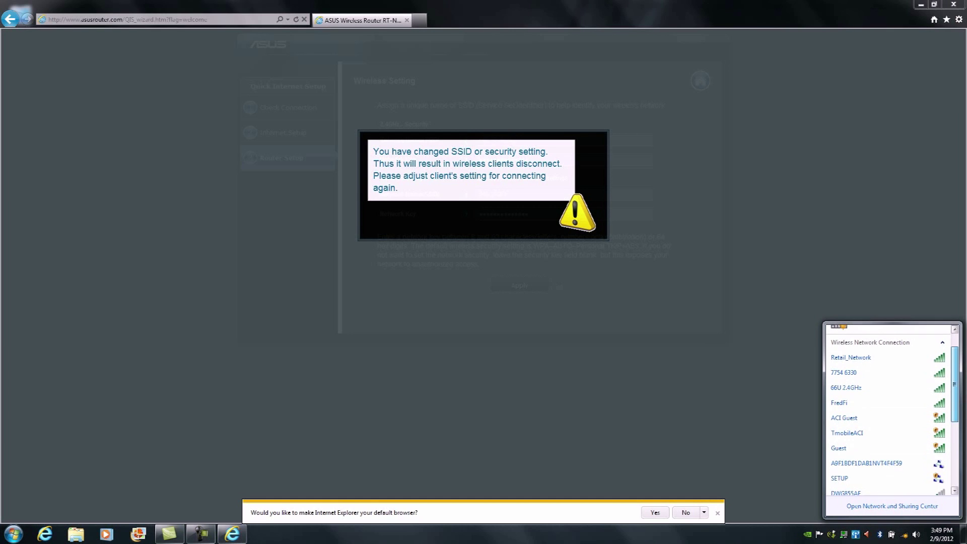
{"action": "mouse_move", "coordinate": [866, 388]}
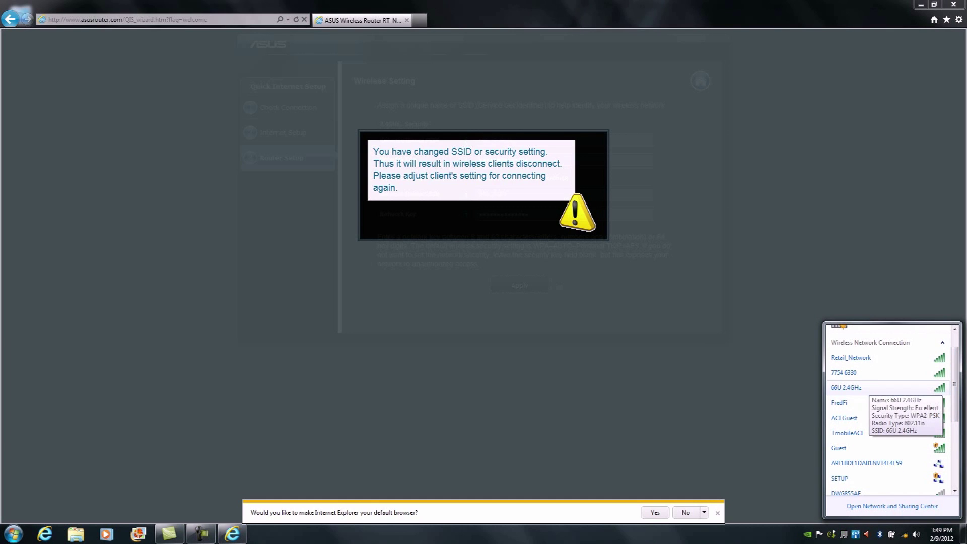
{"action": "left_click", "coordinate": [847, 388]}
{"action": "left_click", "coordinate": [927, 421]}
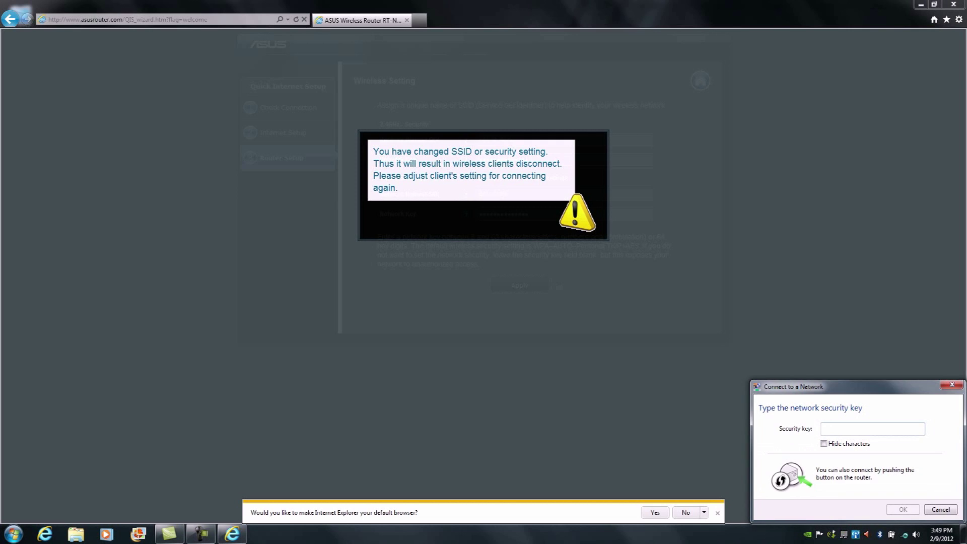
Open the Wireless Password-Key screenshot from the Desktop alongside the security key prompt.
{"action": "left_click", "coordinate": [13, 534]}
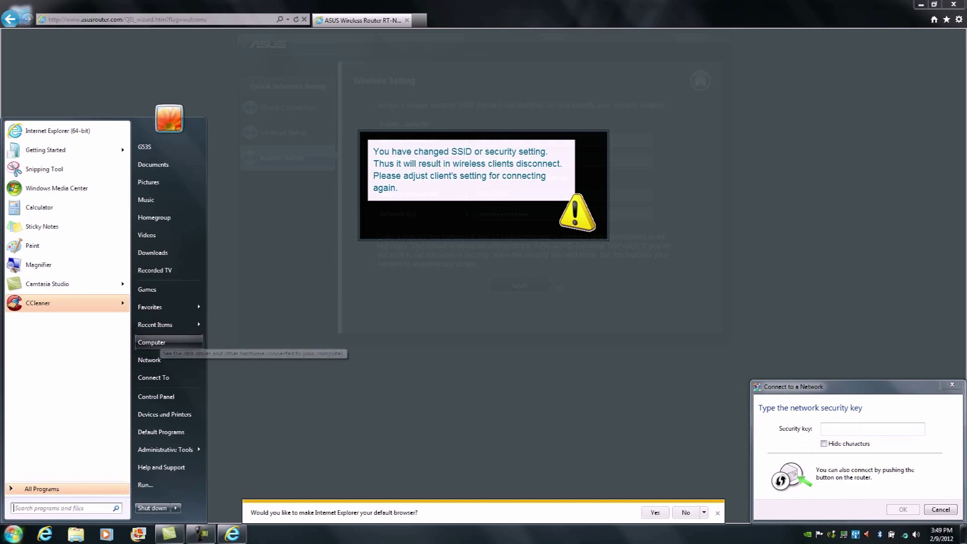
{"action": "left_click", "coordinate": [151, 343]}
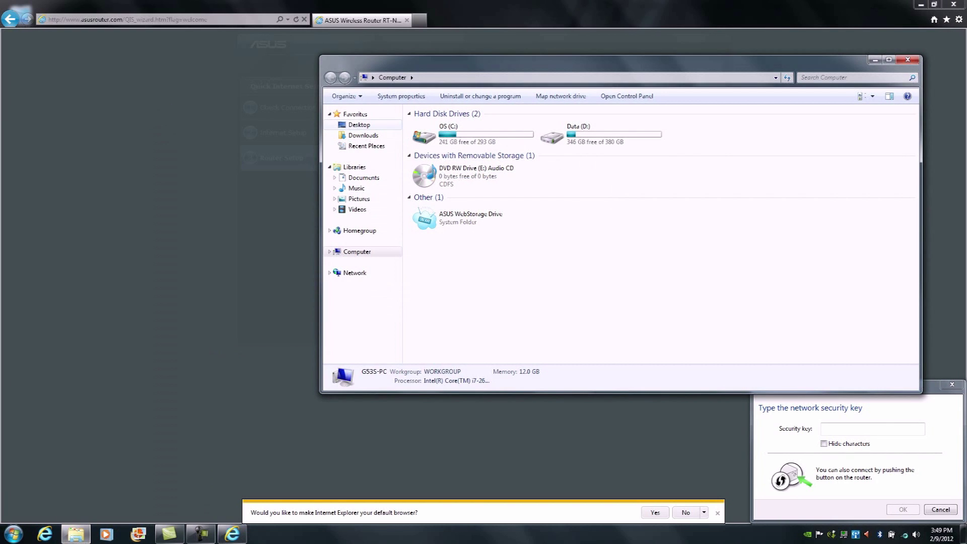
{"action": "left_click", "coordinate": [359, 124]}
{"action": "double_click", "coordinate": [454, 258]}
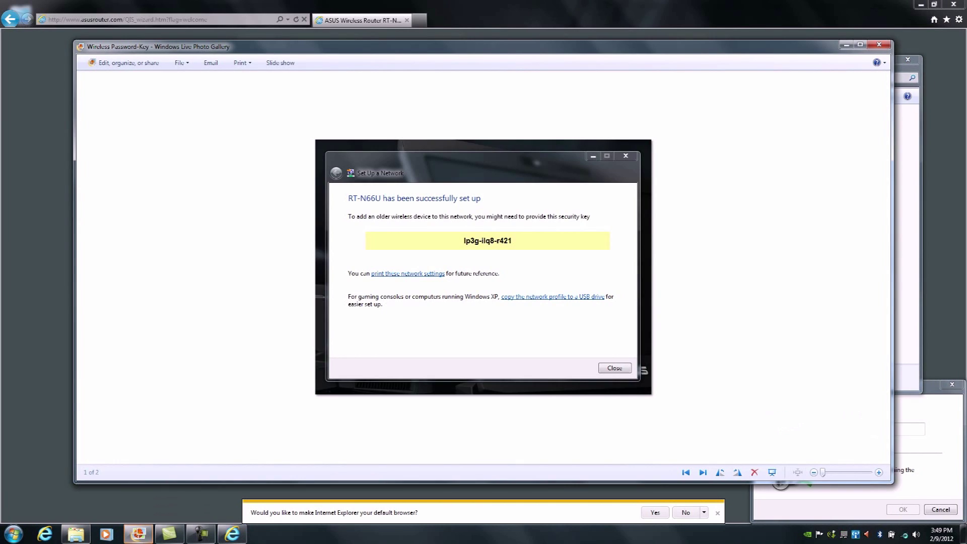
{"action": "left_click", "coordinate": [908, 60]}
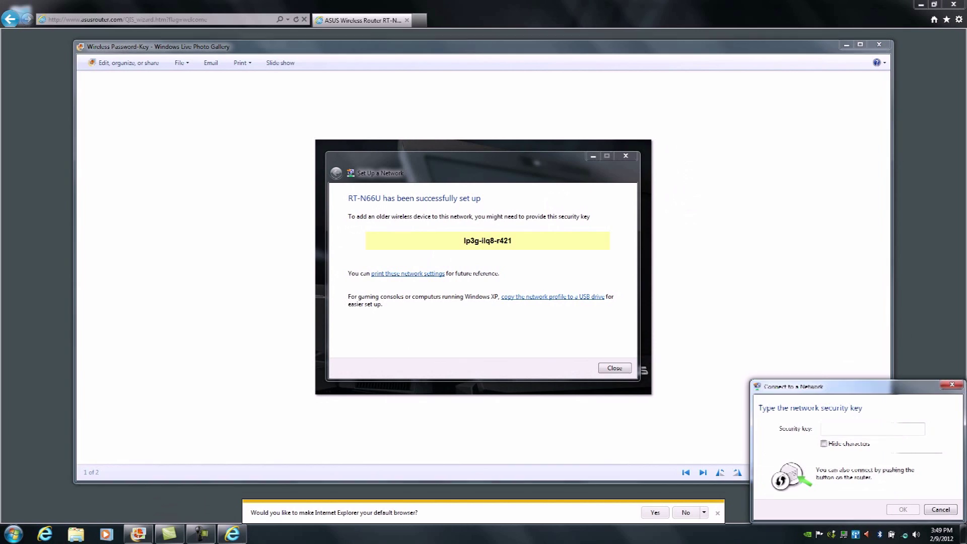
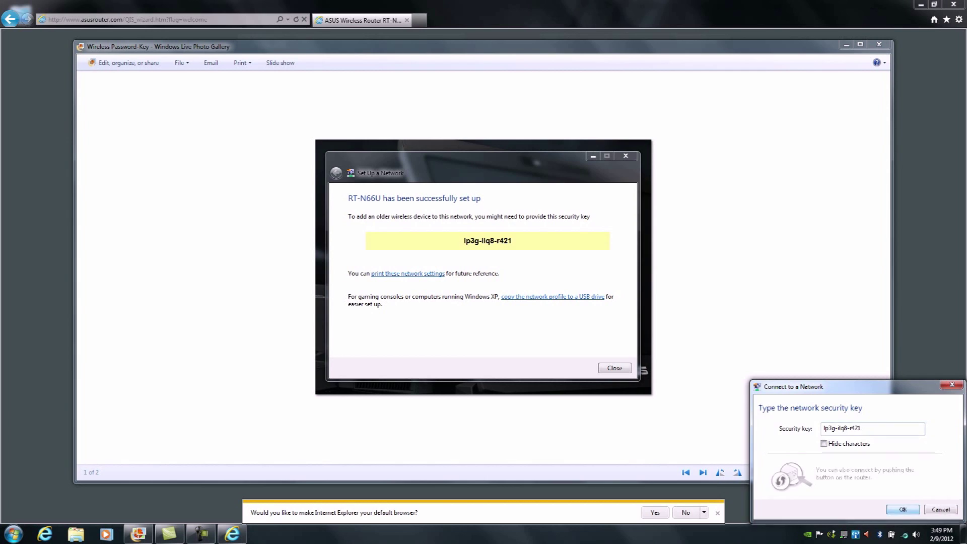
Enter the router's network security key to join 66U 2.4GHz, then close the key photo.
{"action": "key", "text": "Return"}
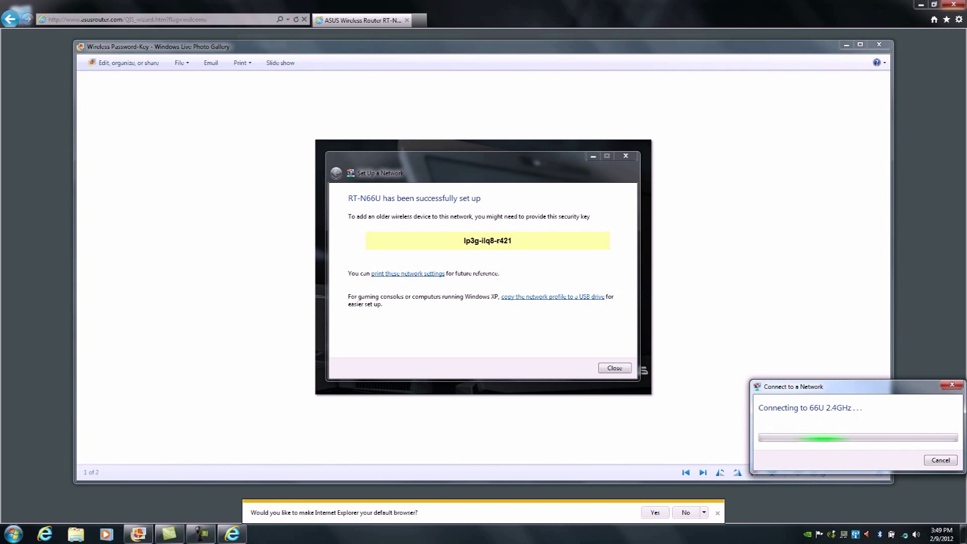
{"action": "left_click", "coordinate": [879, 44]}
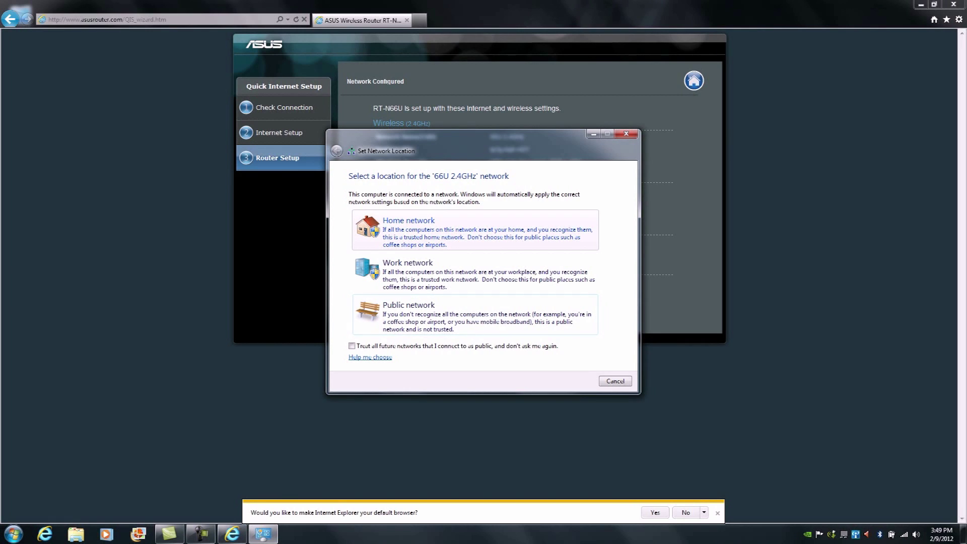
Set the 66U 2.4GHz network location to Home network and dismiss the confirmation.
{"action": "left_click", "coordinate": [409, 229]}
{"action": "key", "text": "Return"}
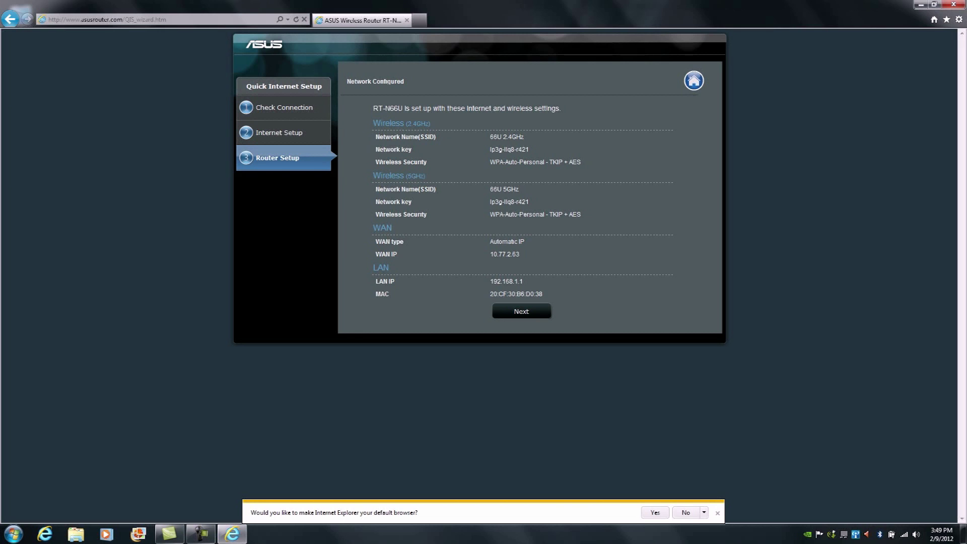
Launch Snipping Tool and capture the router's Network Configured summary.
{"action": "left_click", "coordinate": [12, 535]}
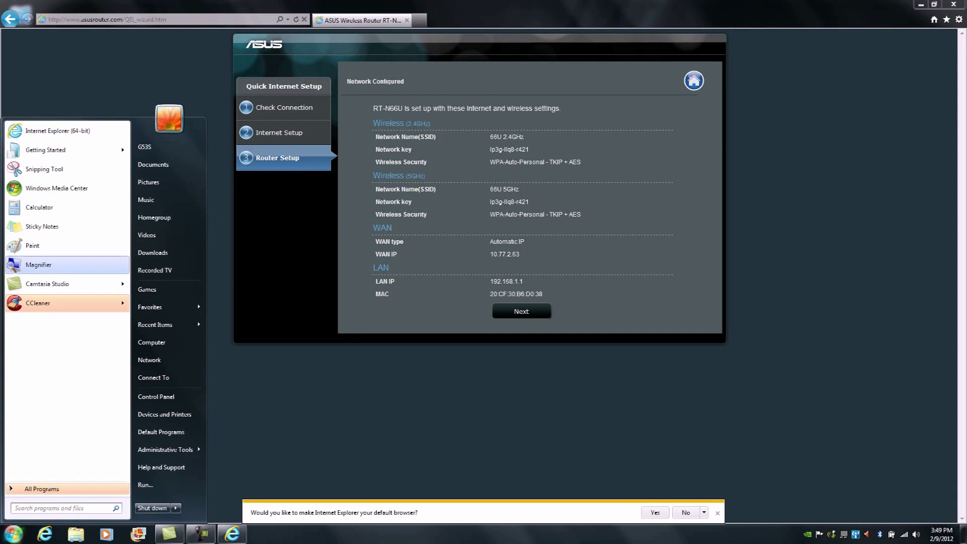
{"action": "left_click", "coordinate": [56, 170]}
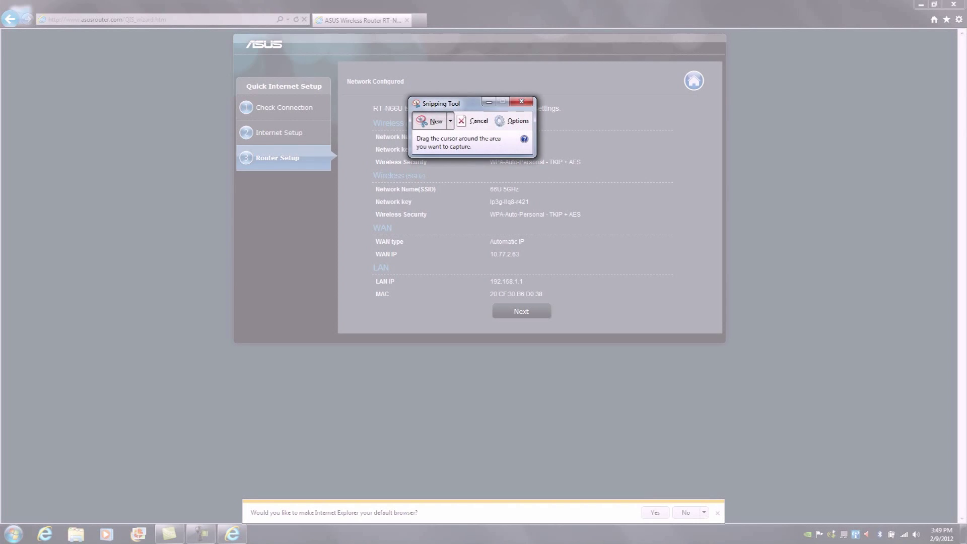
{"action": "left_click_drag", "start_coordinate": [225, 28], "coordinate": [734, 351]}
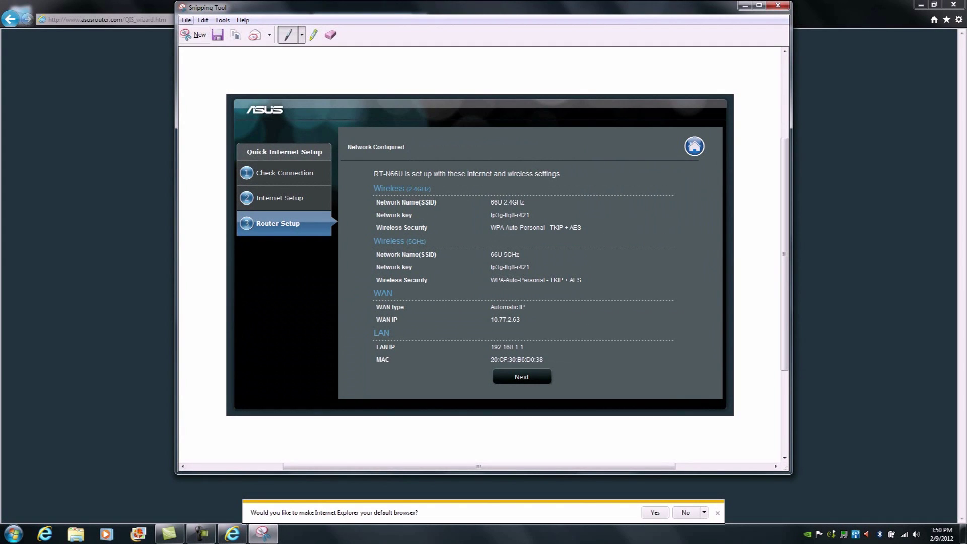
Save the snip as 'Wireless Settings' and close Snipping Tool.
{"action": "left_click", "coordinate": [221, 37]}
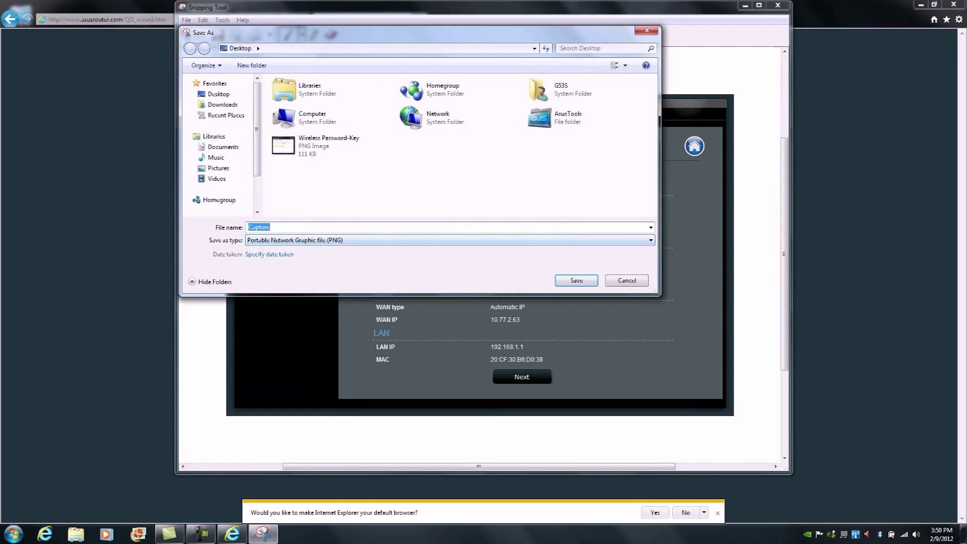
{"action": "type", "text": "Wireless Swe"}
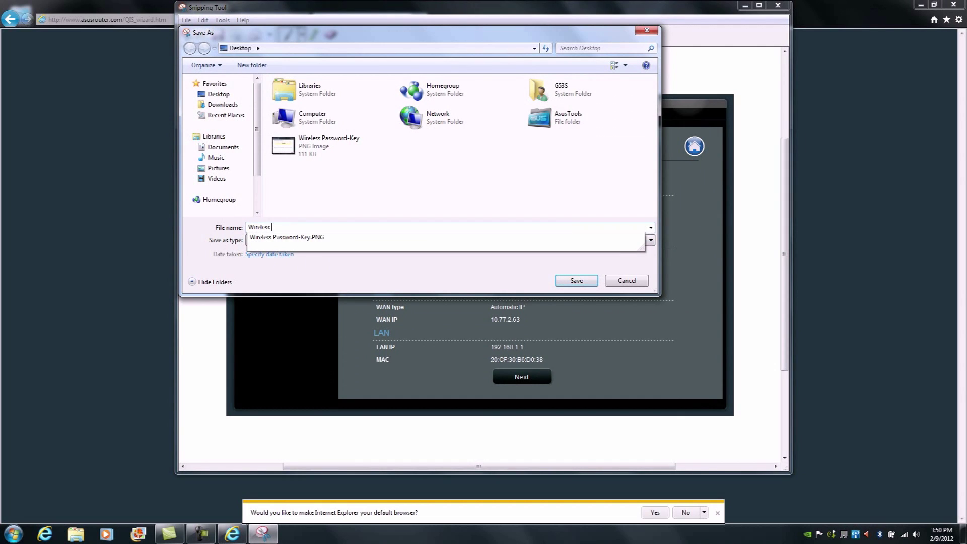
{"action": "key", "text": "BackSpace"}
{"action": "key", "text": "BackSpace"}
{"action": "type", "text": "et"}
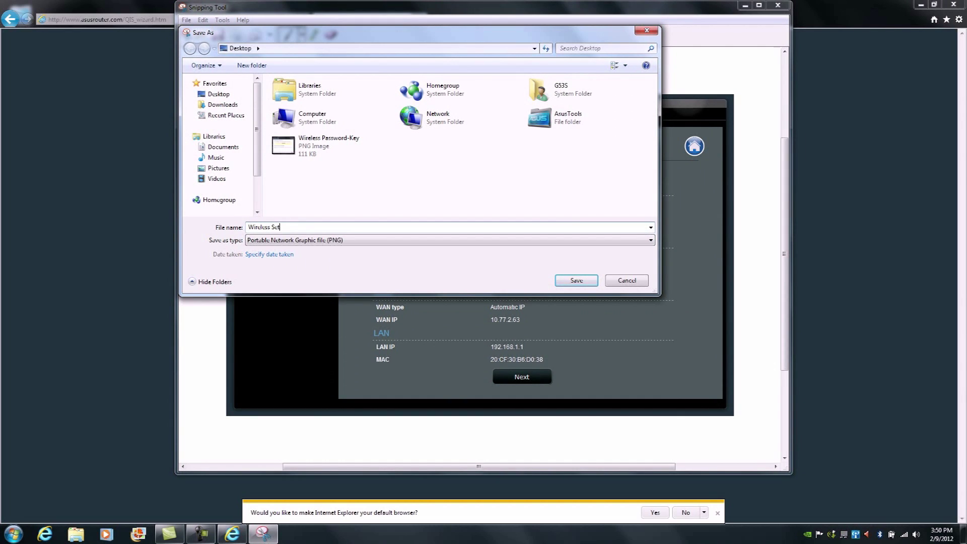
{"action": "type", "text": "tings"}
{"action": "key", "text": "Return"}
{"action": "left_click", "coordinate": [779, 5]}
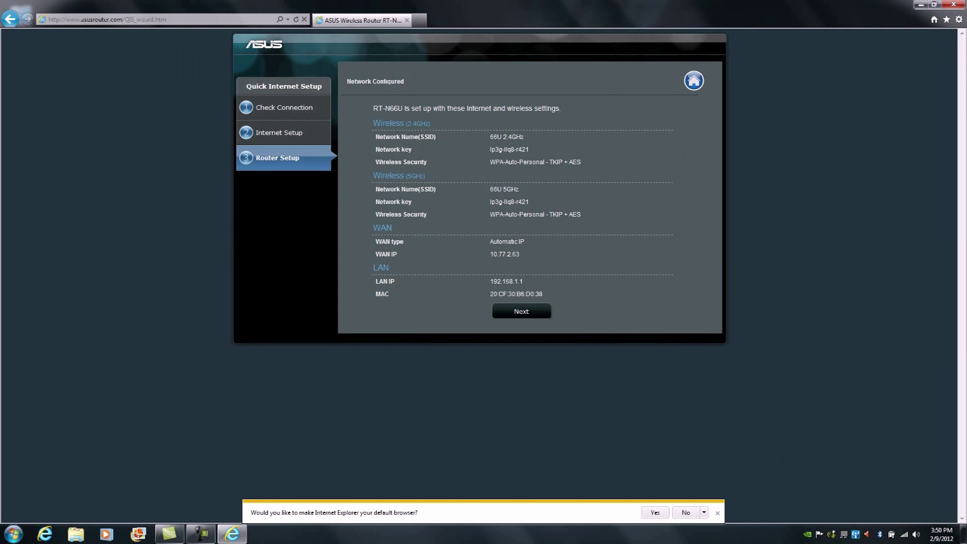
Finish the quick setup wizard to reach the Network Map showing Internet Connected.
{"action": "left_click", "coordinate": [522, 311]}
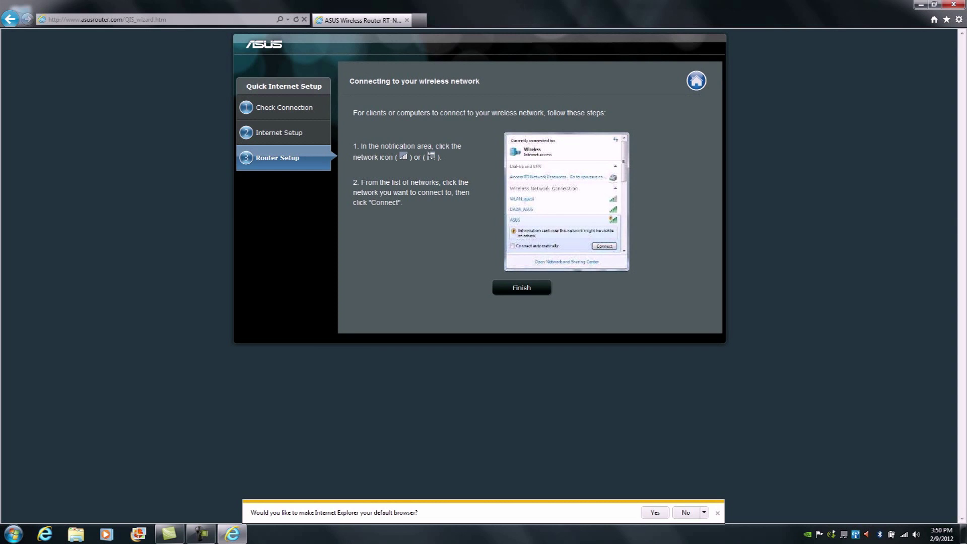
{"action": "left_click", "coordinate": [522, 288]}
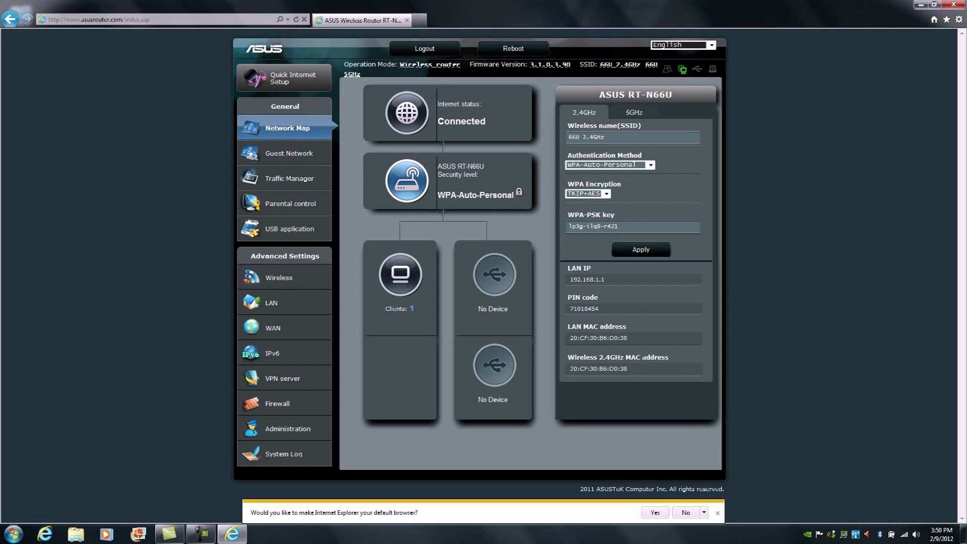
{"action": "key", "text": "ctrl+t"}
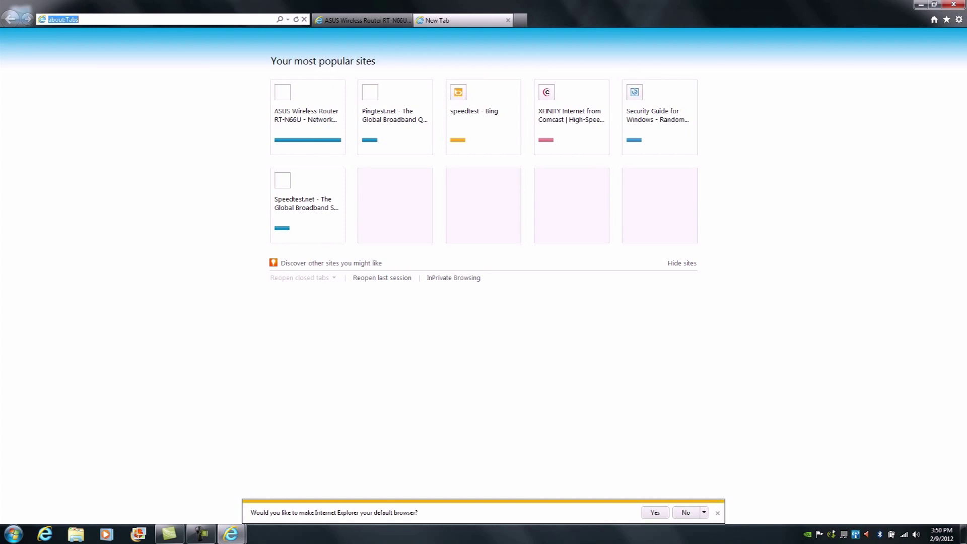
{"action": "type", "text": "www.m"}
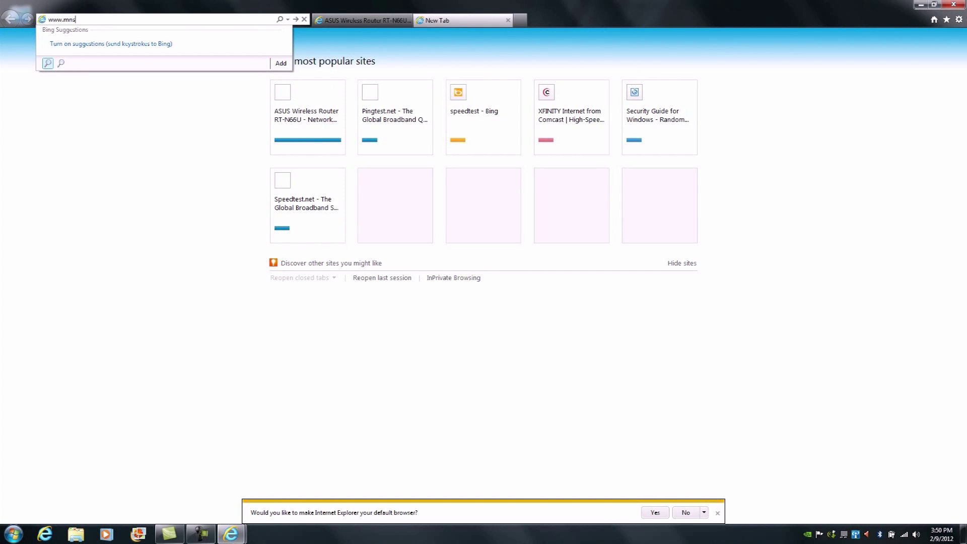
{"action": "type", "text": "sn.com/"}
{"action": "key", "text": "Return"}
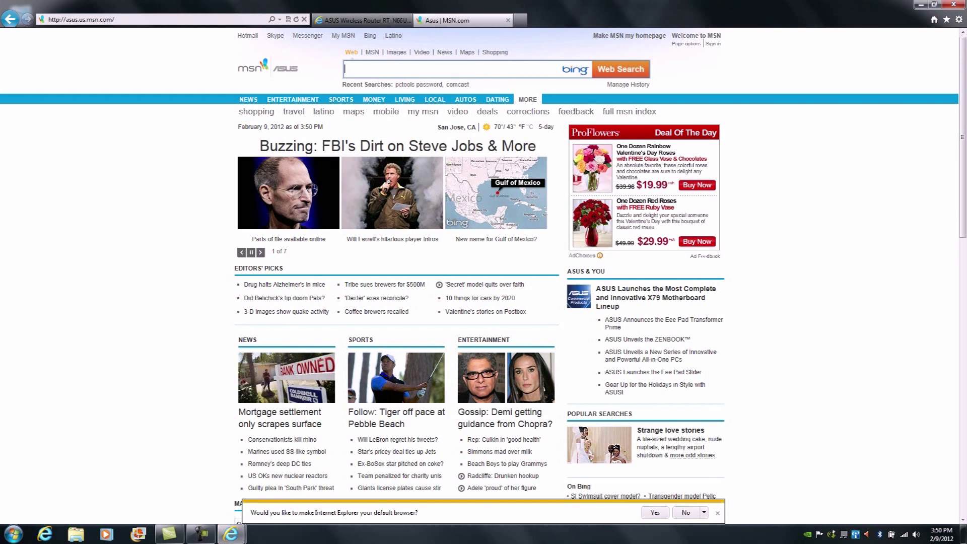
{"action": "key", "text": "ctrl+Tab"}
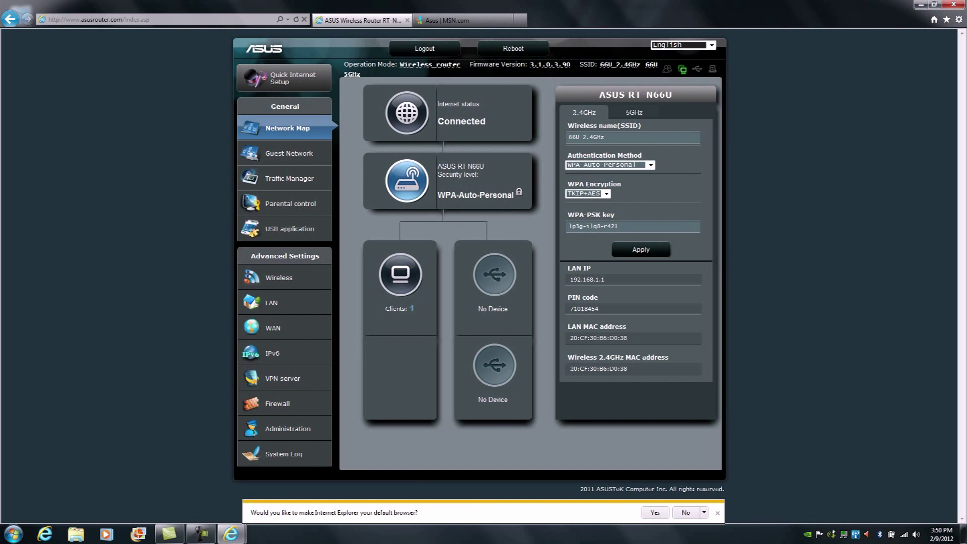
Review internet and router status, then list clients showing the WORKGROUP computer at 192.168.1.191.
{"action": "left_click", "coordinate": [407, 113]}
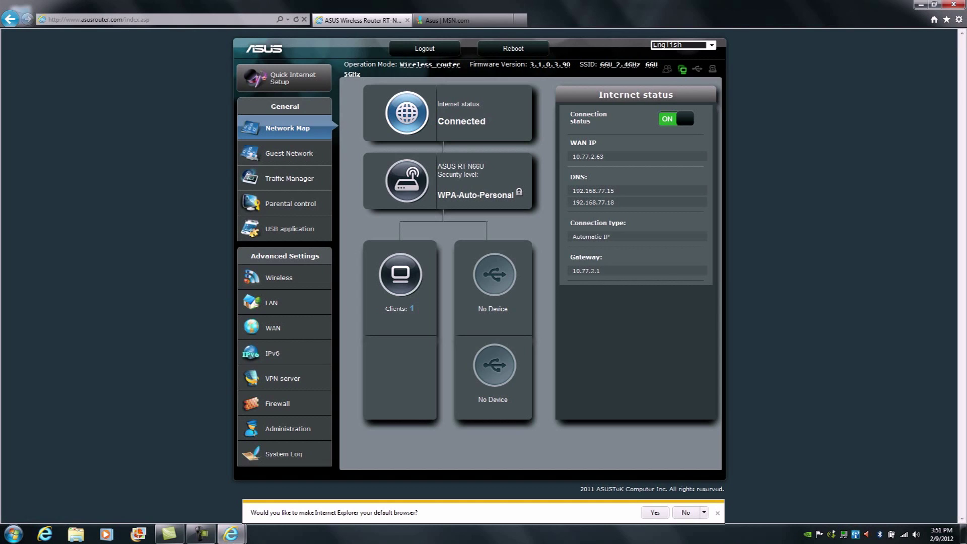
{"action": "left_click", "coordinate": [407, 181]}
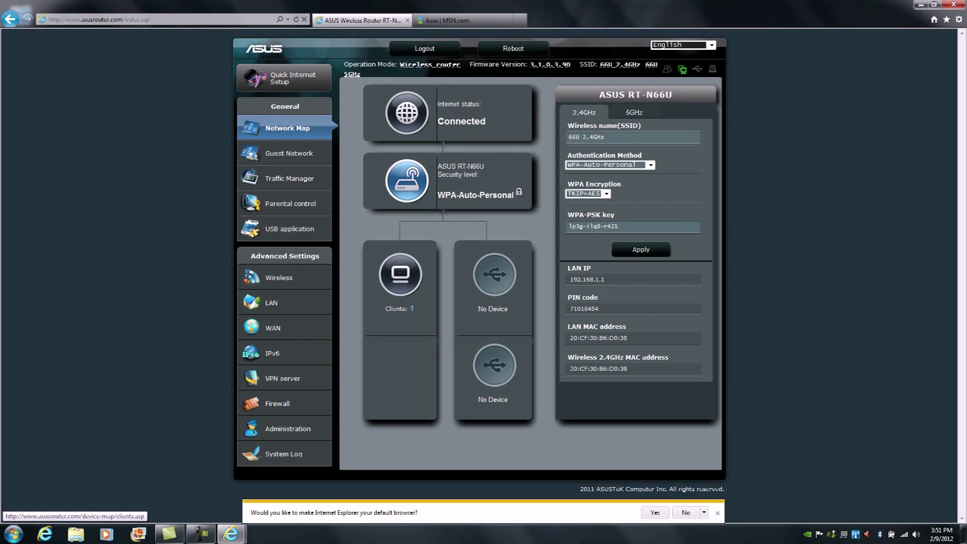
{"action": "left_click", "coordinate": [401, 275]}
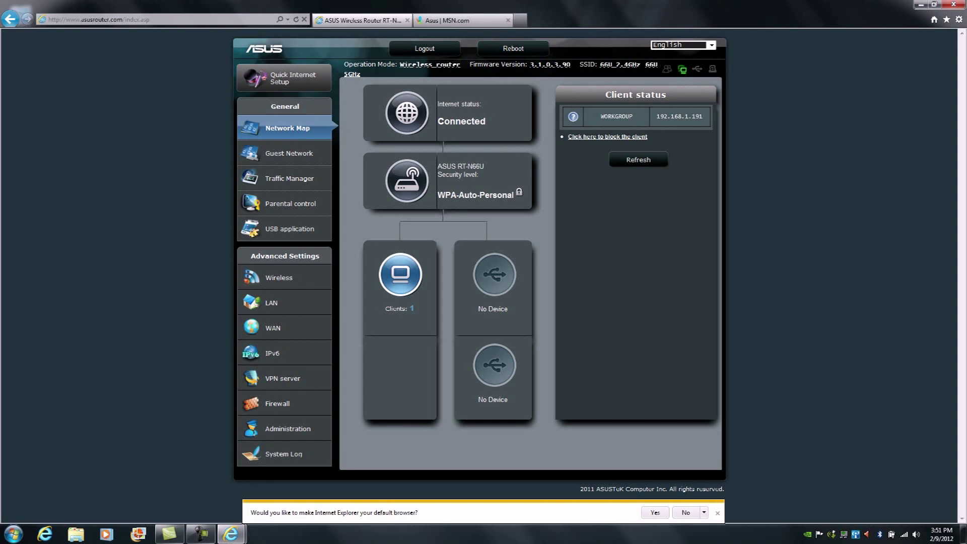
Search 'pc tools password' in a new tab and open the Random Password Generator.
{"action": "left_click", "coordinate": [520, 19]}
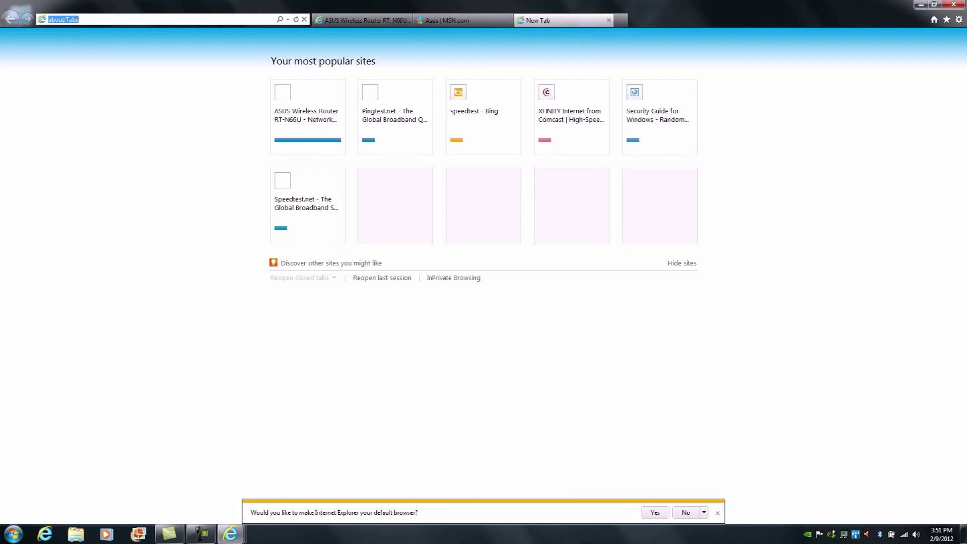
{"action": "type", "text": "pc to"}
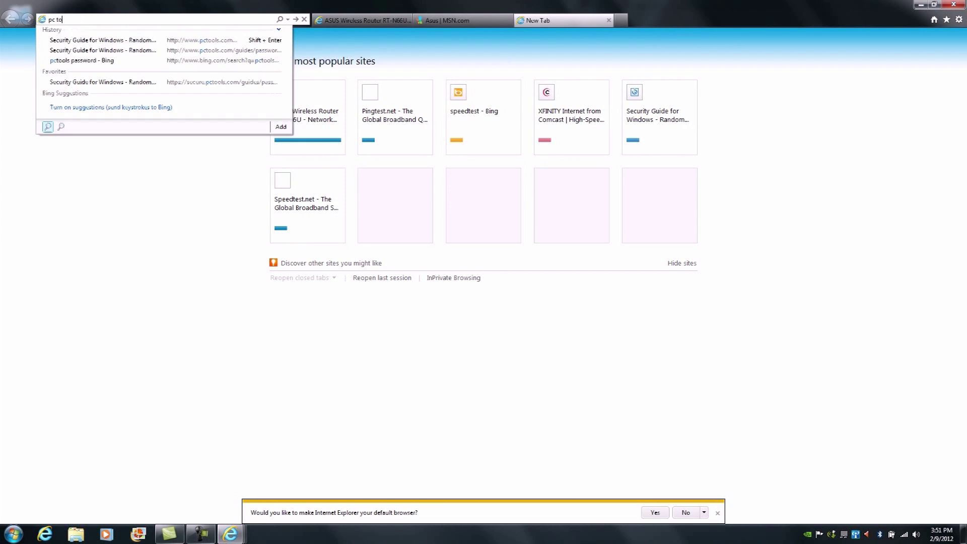
{"action": "type", "text": "ols password"}
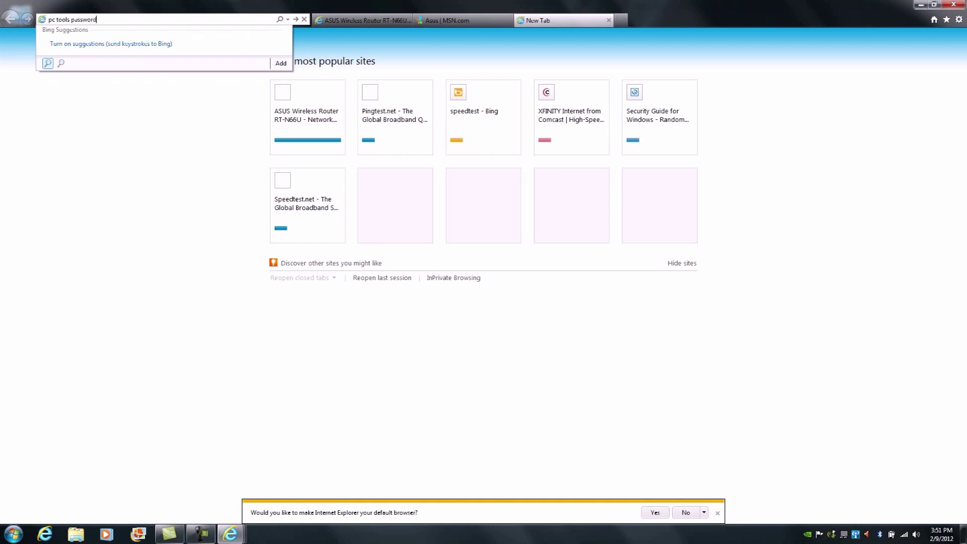
{"action": "key", "text": "Return"}
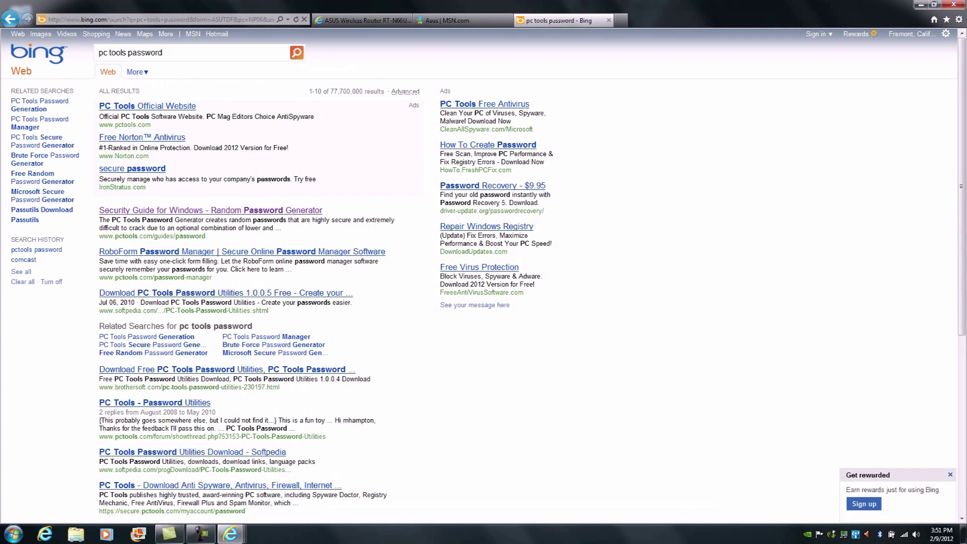
{"action": "left_click", "coordinate": [211, 210]}
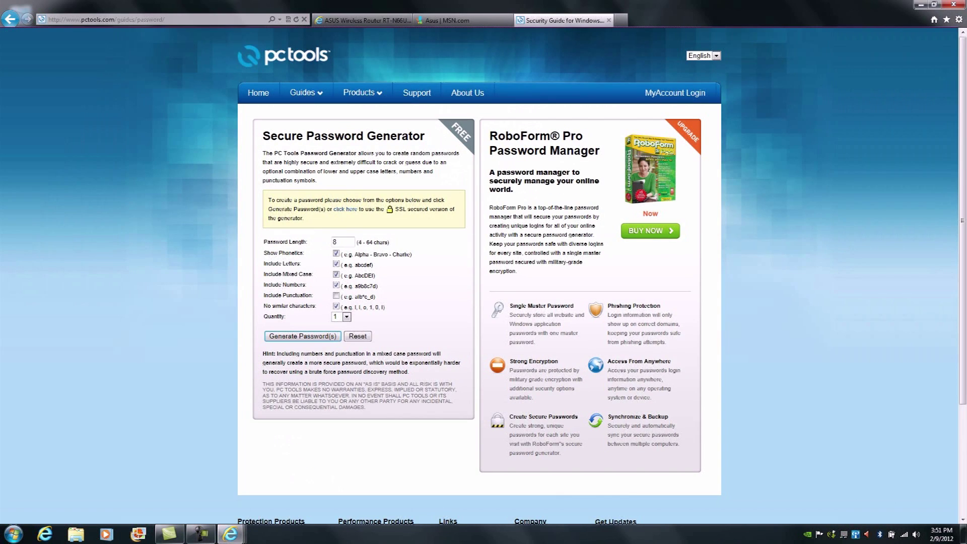
Set Password Length to 12 and generate a new password.
{"action": "left_click", "coordinate": [343, 242]}
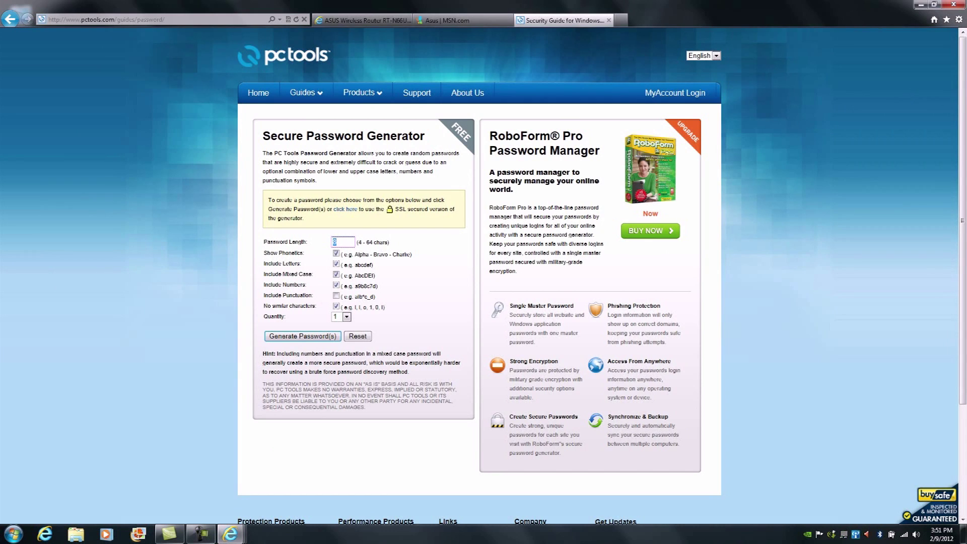
{"action": "type", "text": "12"}
{"action": "left_click", "coordinate": [303, 337]}
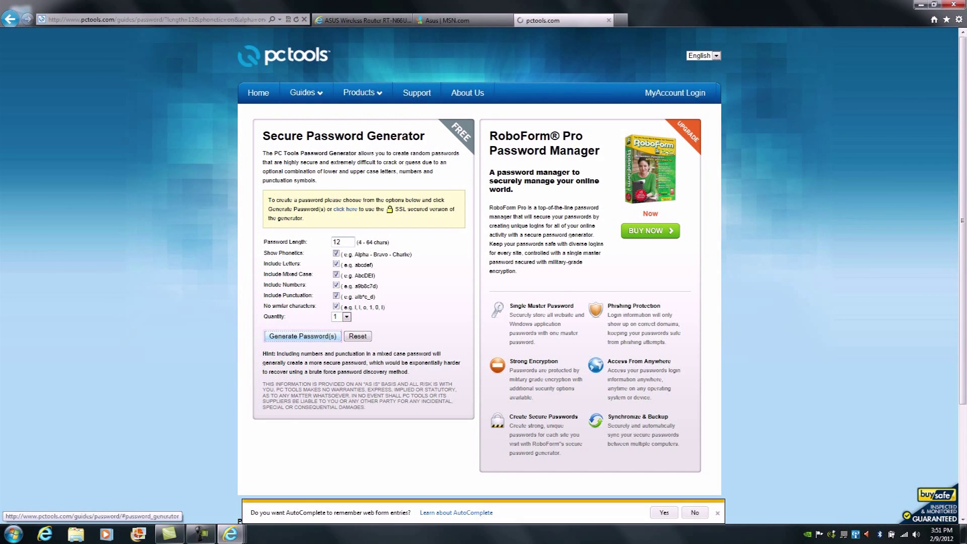